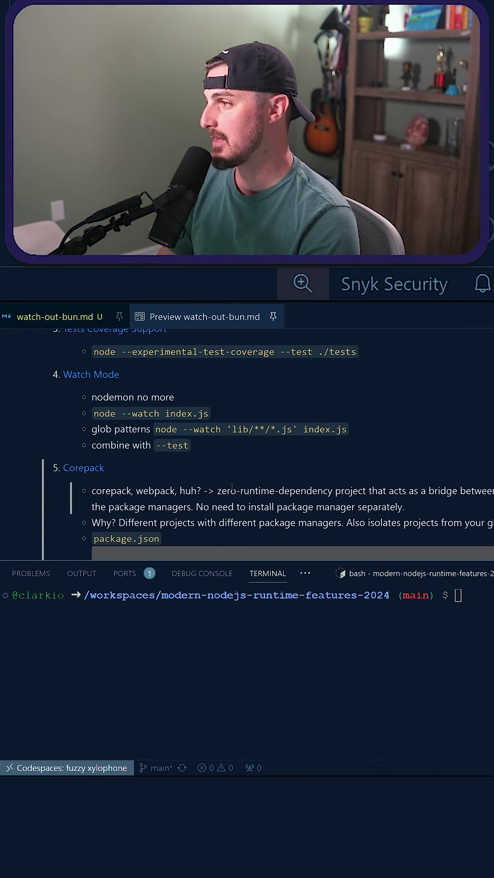
{"action": "left_click_drag", "start_coordinate": [218, 491], "coordinate": [325, 492]}
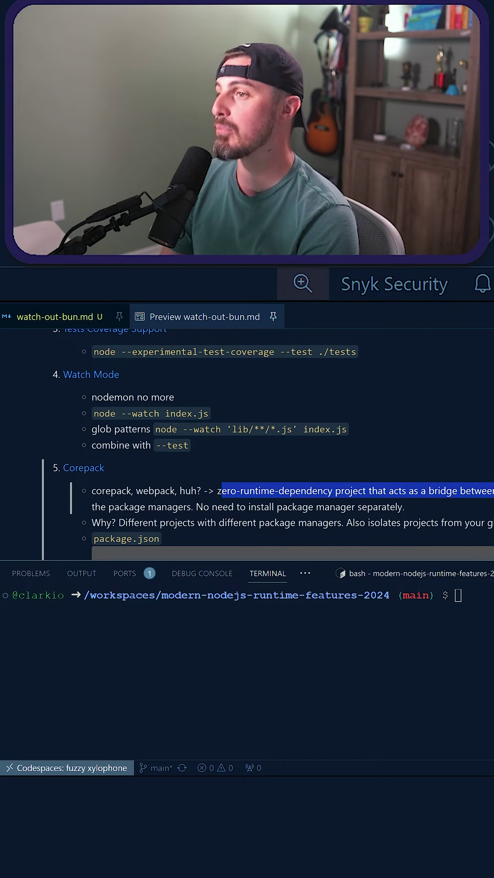
{"action": "left_click_drag", "start_coordinate": [493, 492], "coordinate": [196, 507]}
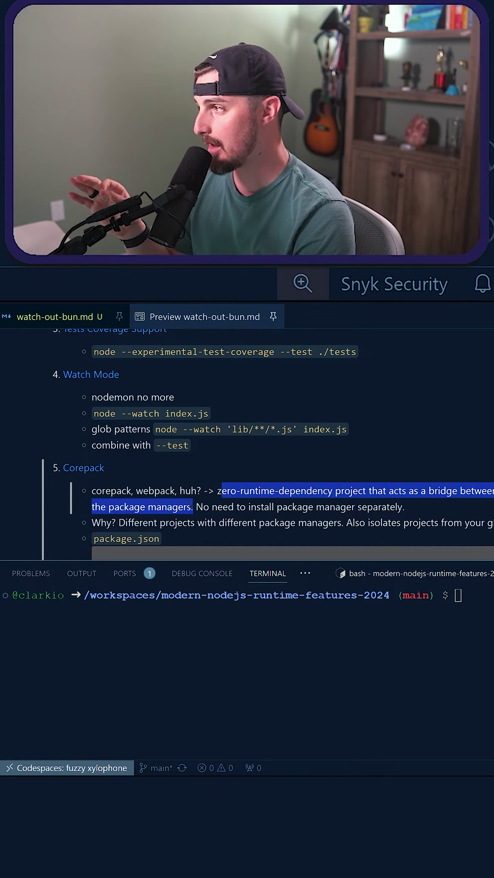
{"action": "left_click_drag", "start_coordinate": [143, 522], "coordinate": [338, 522]}
{"action": "scroll", "coordinate": [334, 499], "scroll_direction": "down", "scroll_amount": 1}
{"action": "scroll", "coordinate": [334, 499], "scroll_direction": "down", "scroll_amount": 1}
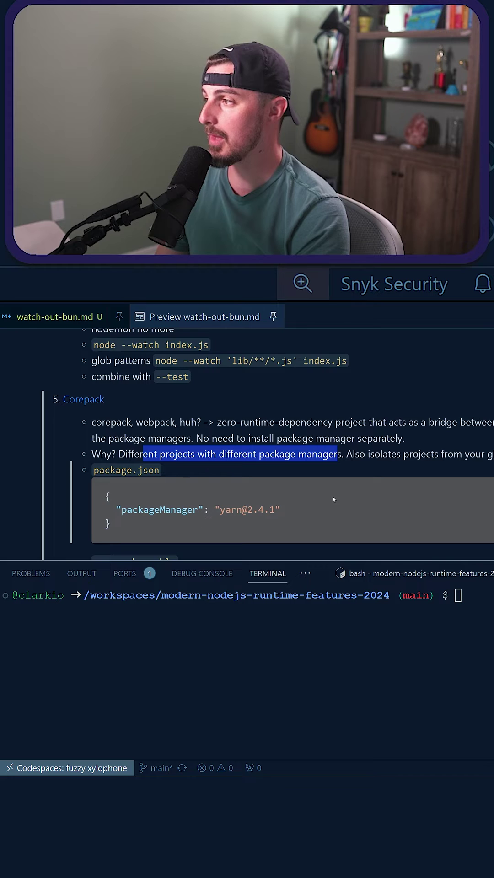
{"action": "scroll", "coordinate": [333, 500], "scroll_direction": "down", "scroll_amount": 1}
{"action": "left_click", "coordinate": [186, 498]}
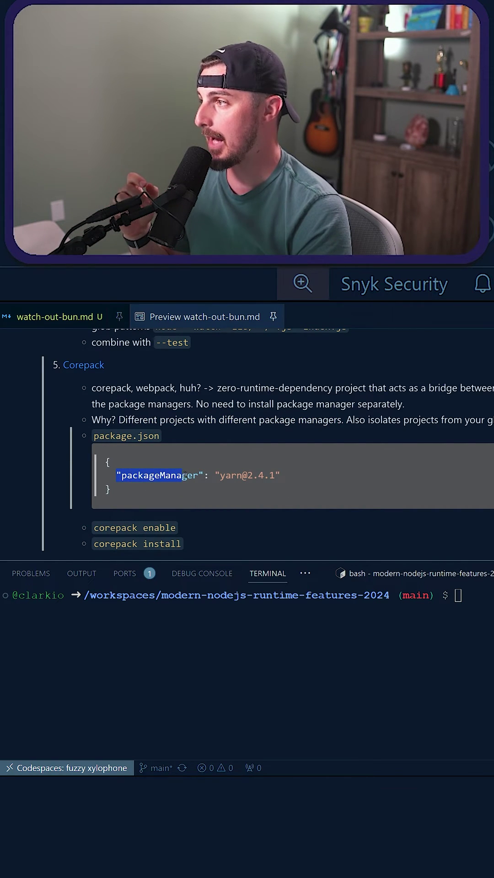
{"action": "left_click_drag", "start_coordinate": [217, 476], "coordinate": [253, 475]}
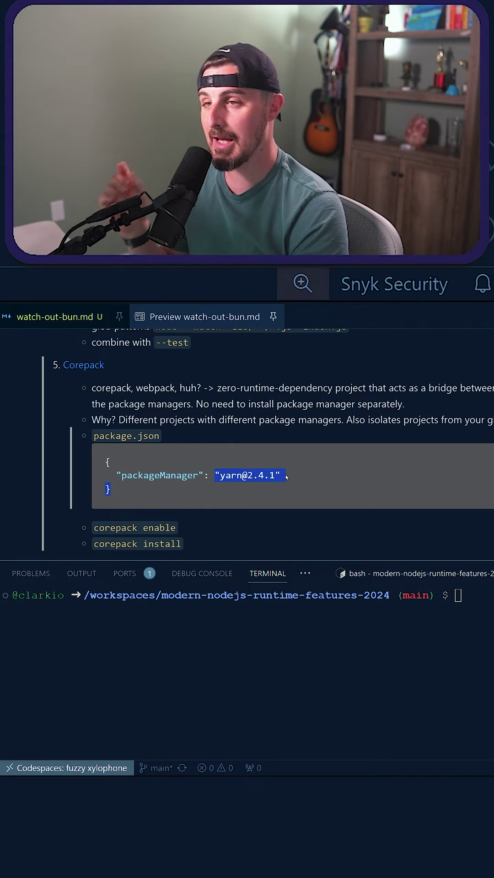
{"action": "left_click", "coordinate": [318, 479]}
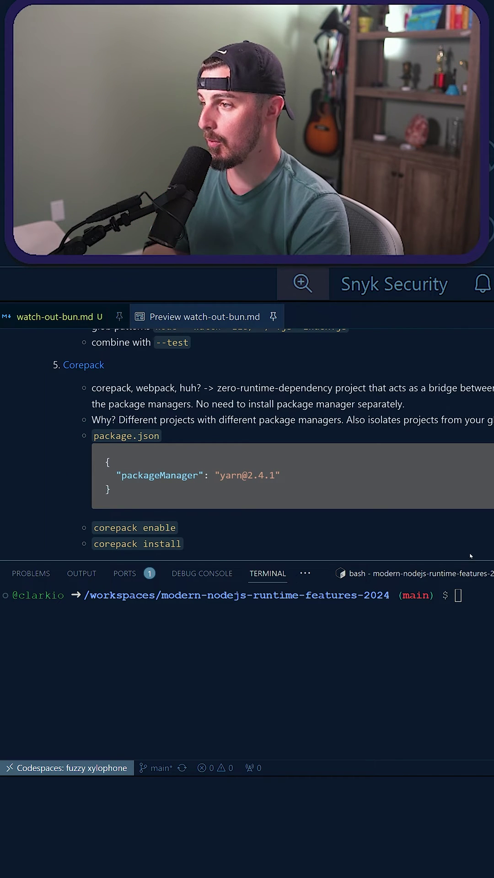
{"action": "scroll", "coordinate": [263, 476], "scroll_direction": "down", "scroll_amount": 1}
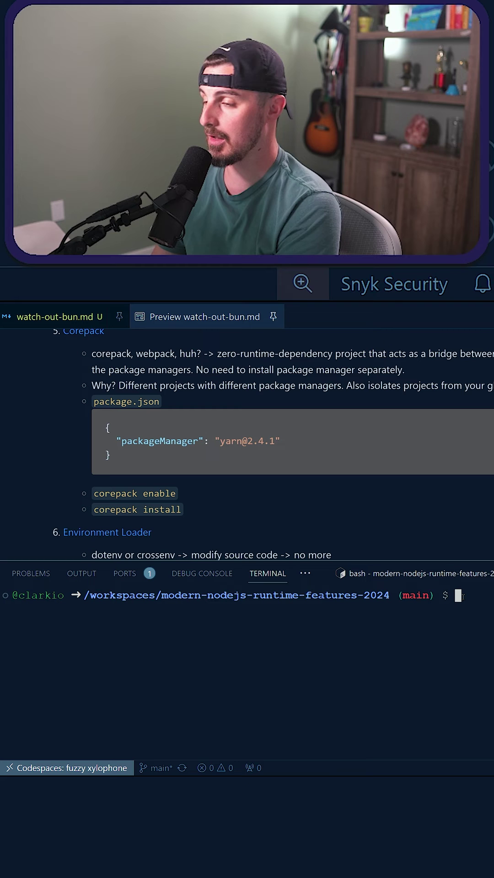
{"action": "type", "text": "corepack"}
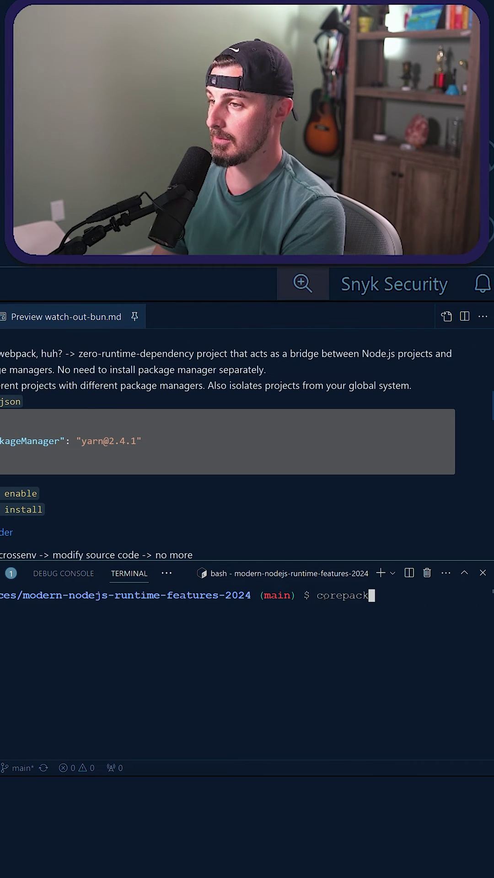
{"action": "type", "text": " enable"}
Run corepack enable, corepack install and yarn, then clear the terminal with Ctrl+L
{"action": "key", "text": "Return"}
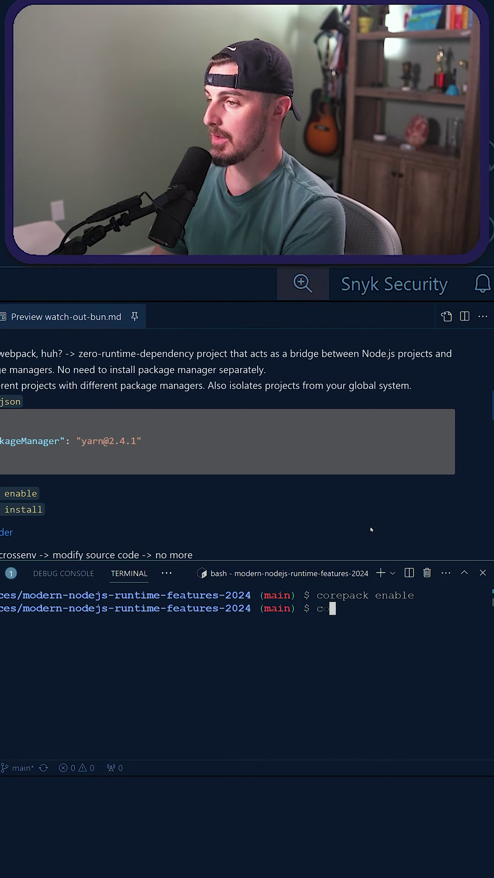
{"action": "key", "text": "Return"}
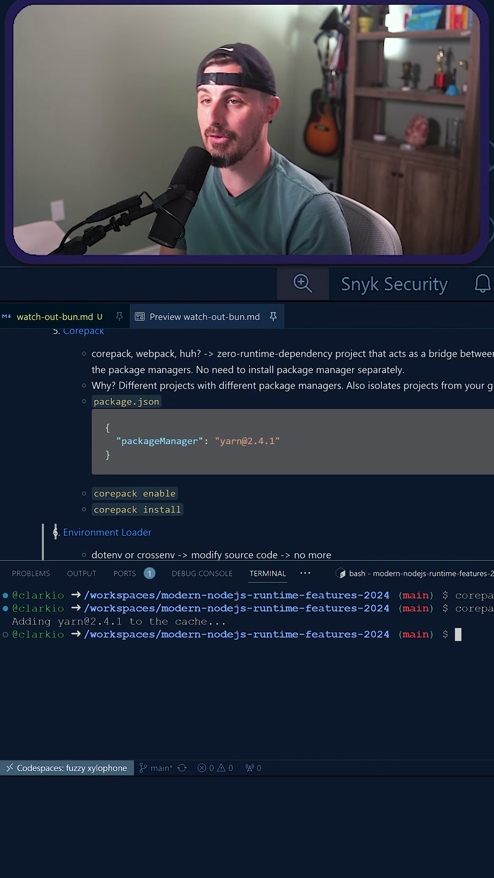
{"action": "type", "text": "yarn"}
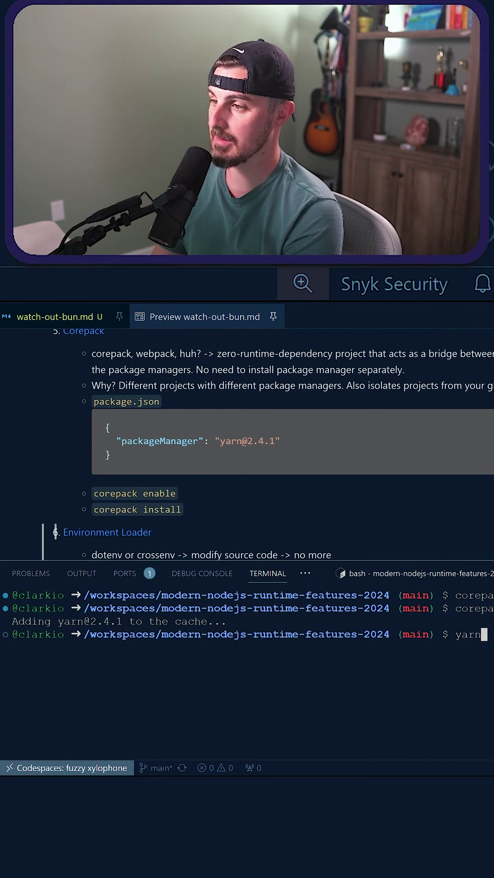
{"action": "key", "text": "Return"}
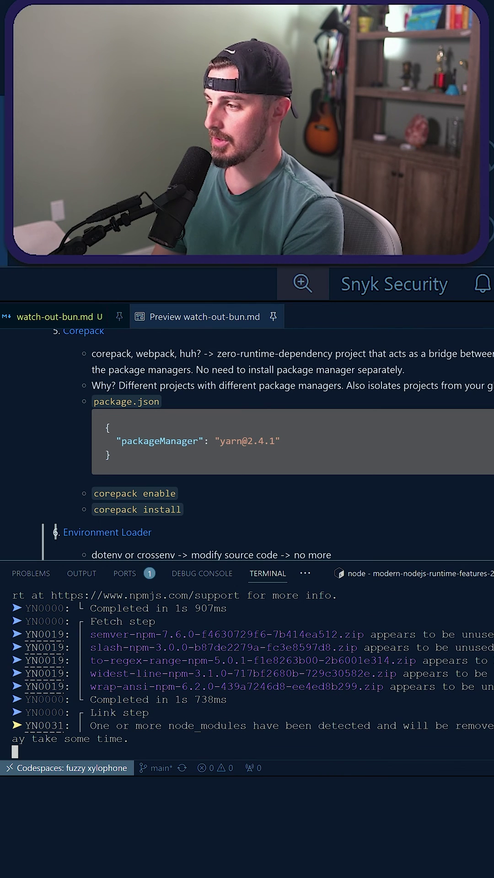
{"action": "key", "text": "ctrl+l"}
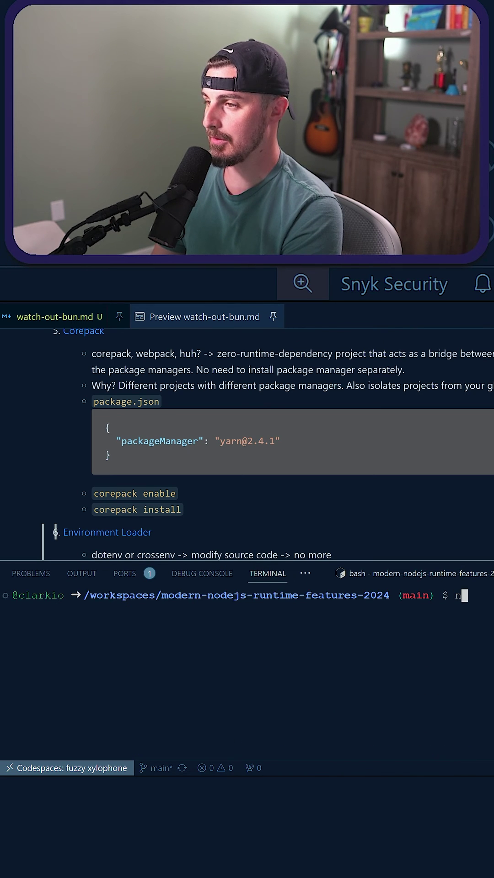
{"action": "type", "text": "pm ls -g dep"}
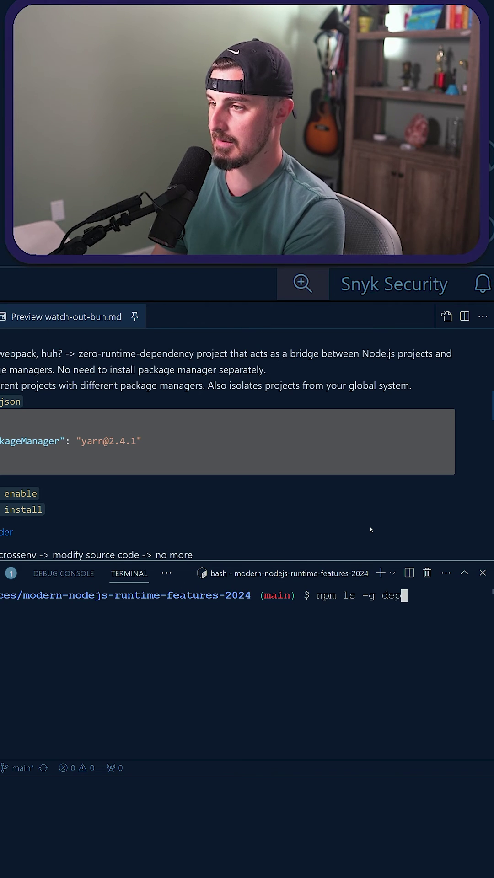
{"action": "type", "text": "=0"}
{"action": "key", "text": "Return"}
{"action": "left_click_drag", "start_coordinate": [14, 616], "coordinate": [149, 646]}
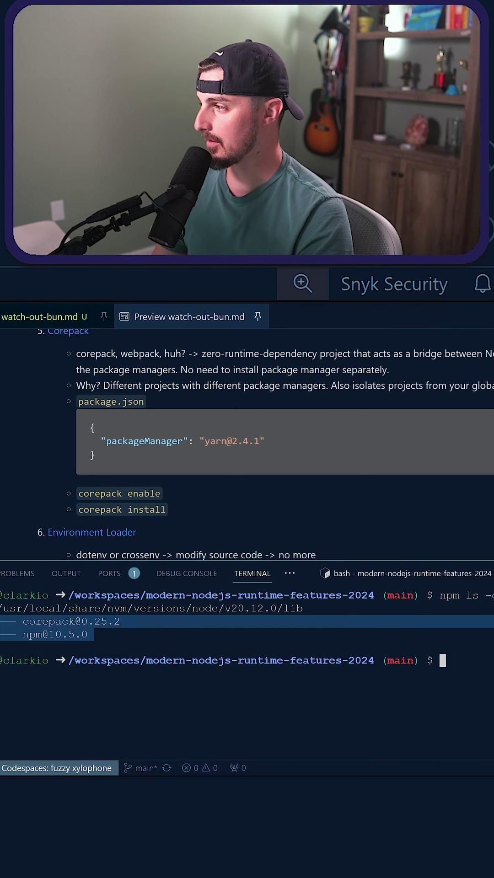
{"action": "left_click", "coordinate": [138, 639]}
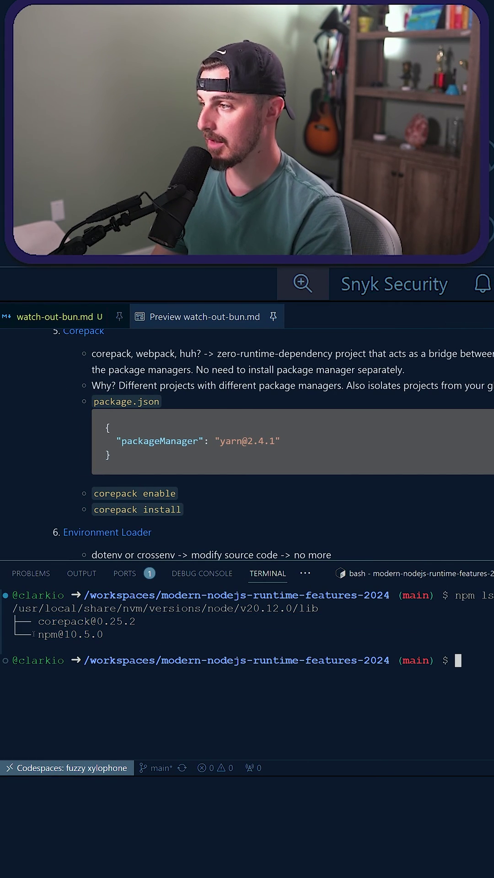